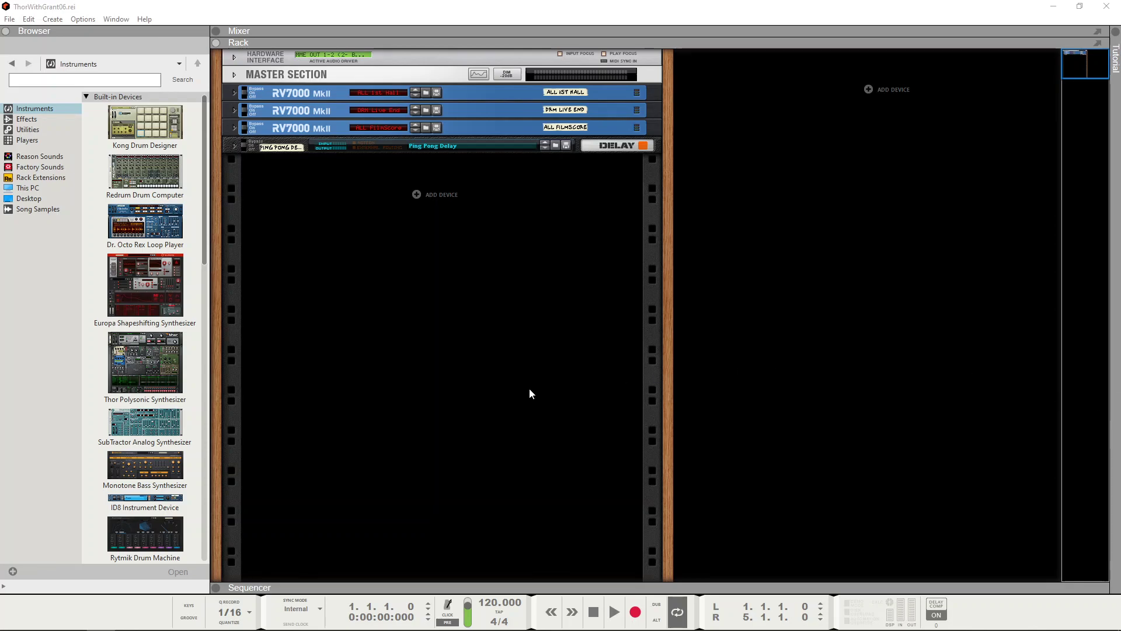
Step: Add a Thor Polysonic Synthesizer to the rack and reset it to its initial patch with the programmer shown
left_click_drag(145, 362, 495, 278)
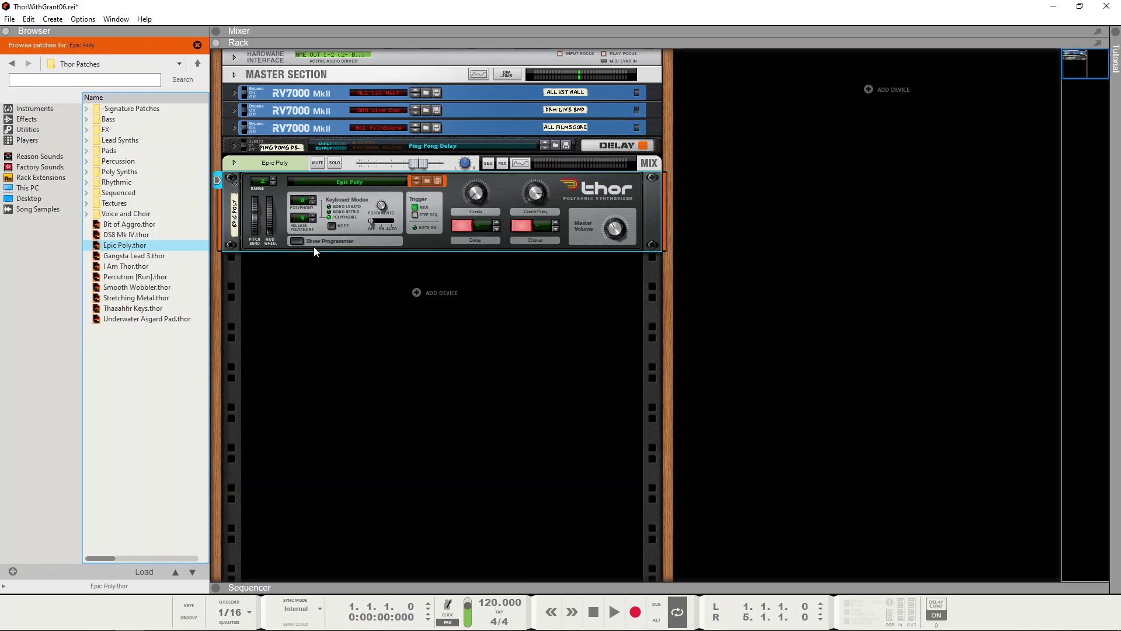
left_click(298, 241)
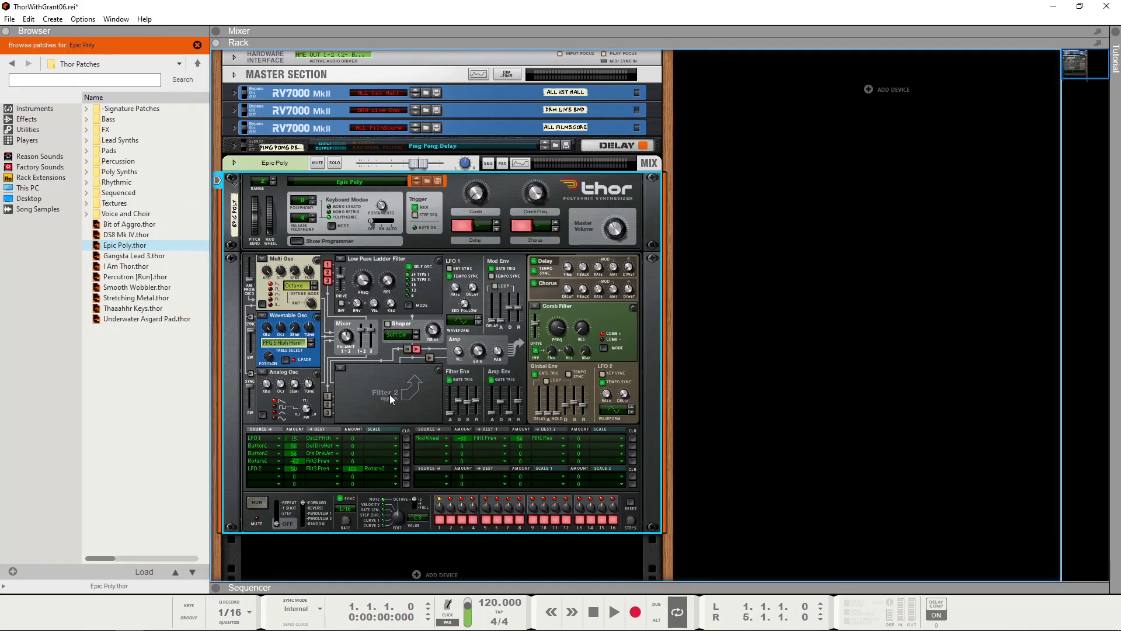
right_click(389, 391)
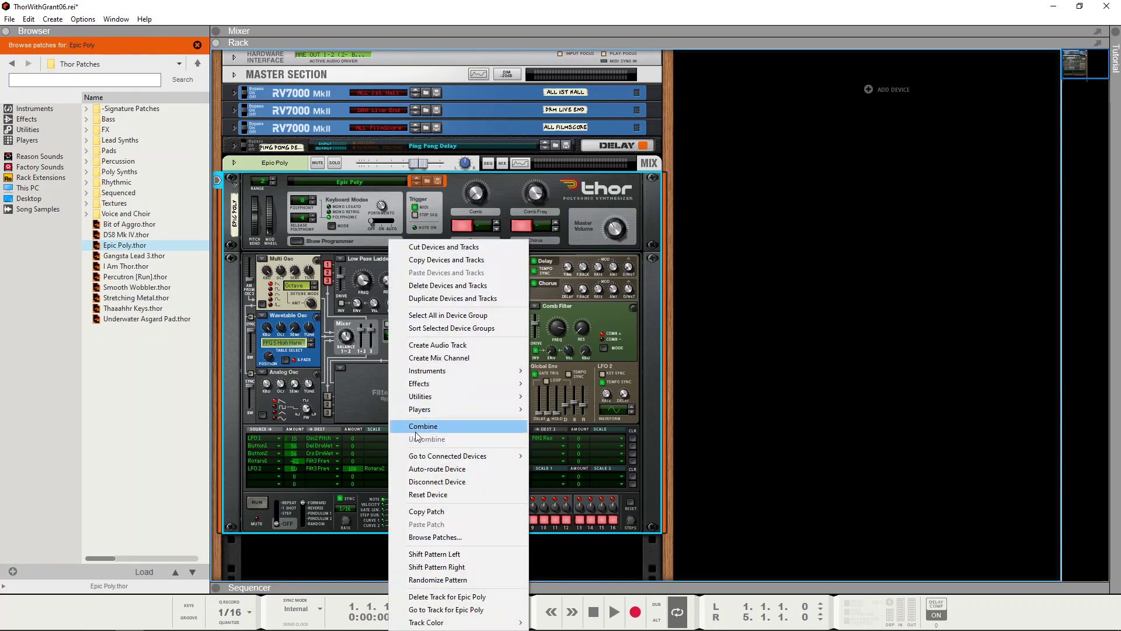
left_click(428, 495)
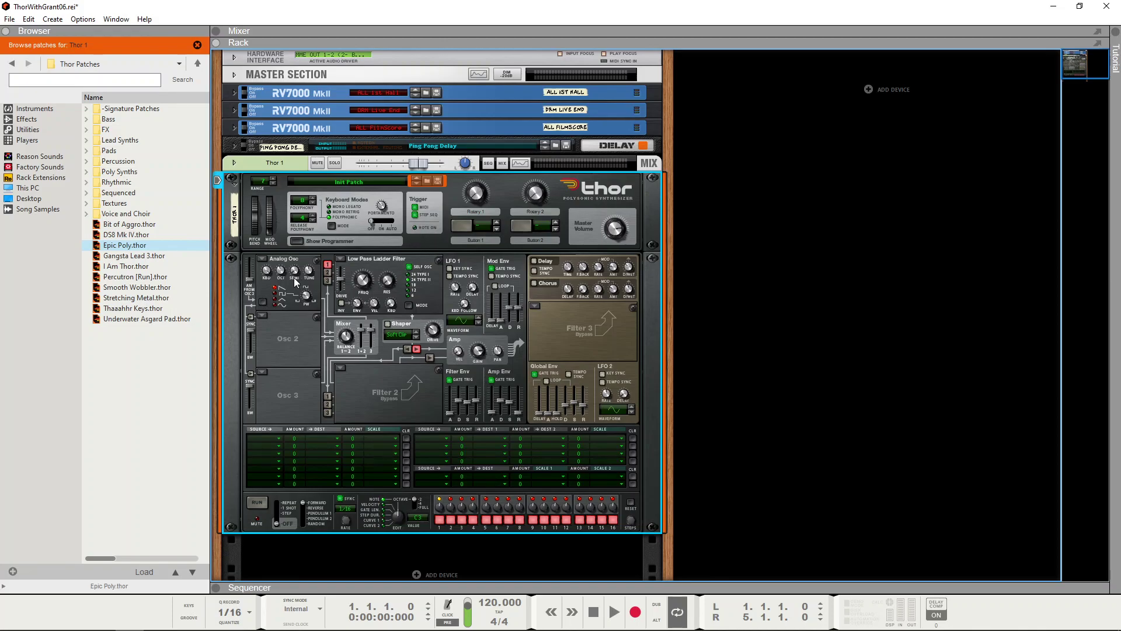
Step: Set Thor's amp envelope attack to 164 ms, with sustain raised to full and a slightly longer release
mouse_move(280, 285)
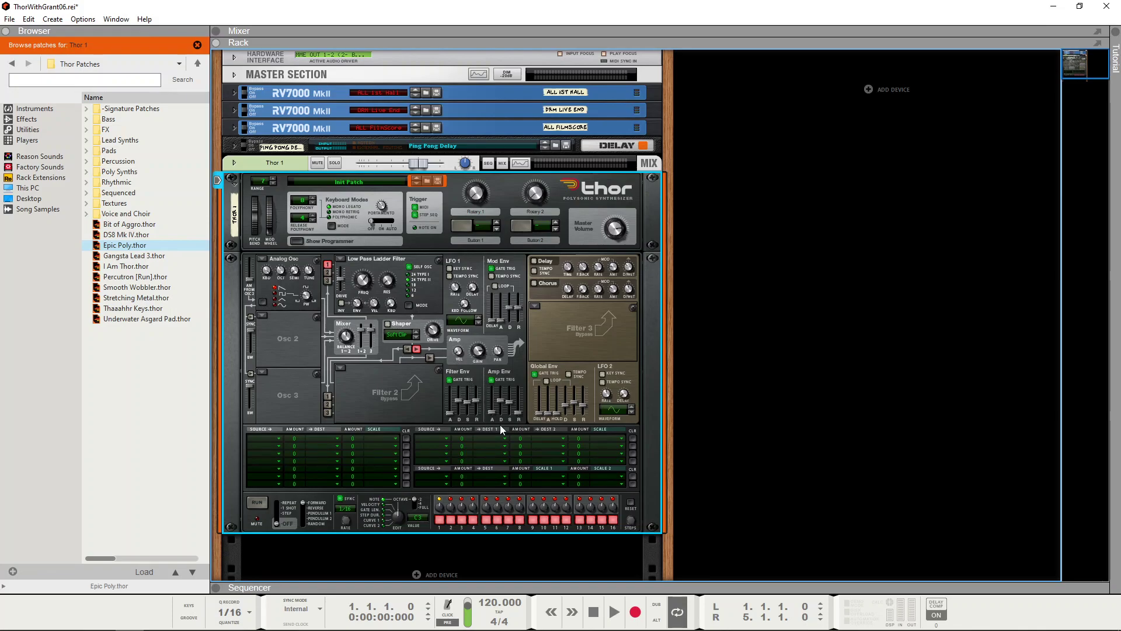
mouse_move(509, 404)
left_mouse_down()
mouse_move(513, 377)
mouse_move(506, 422)
mouse_move(493, 409)
left_mouse_up()
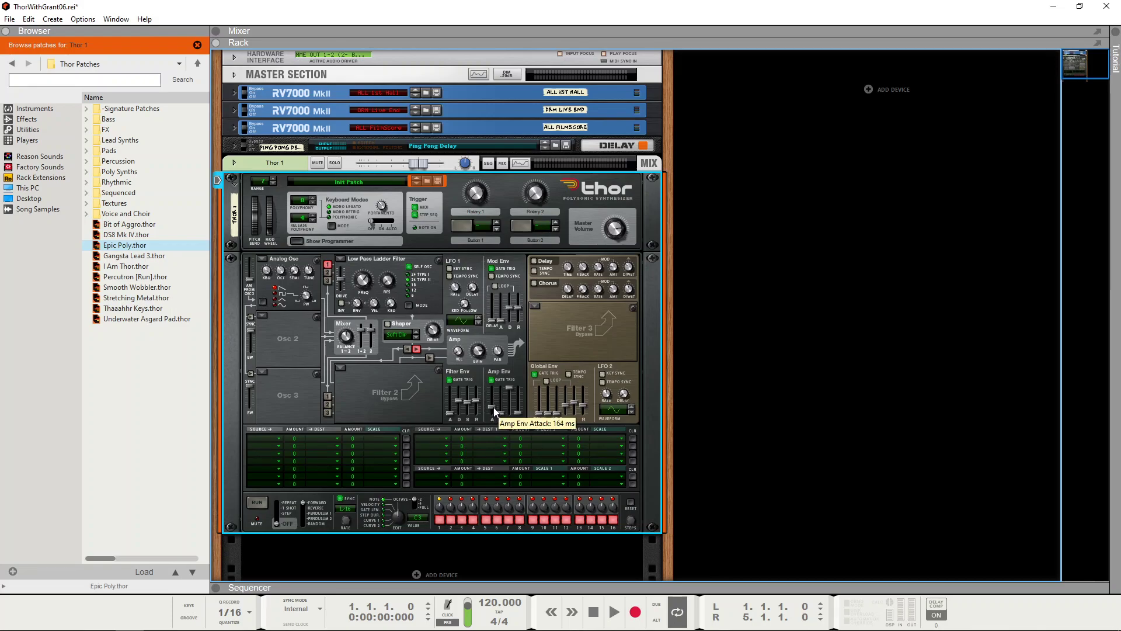
left_click_drag(521, 413, 522, 410)
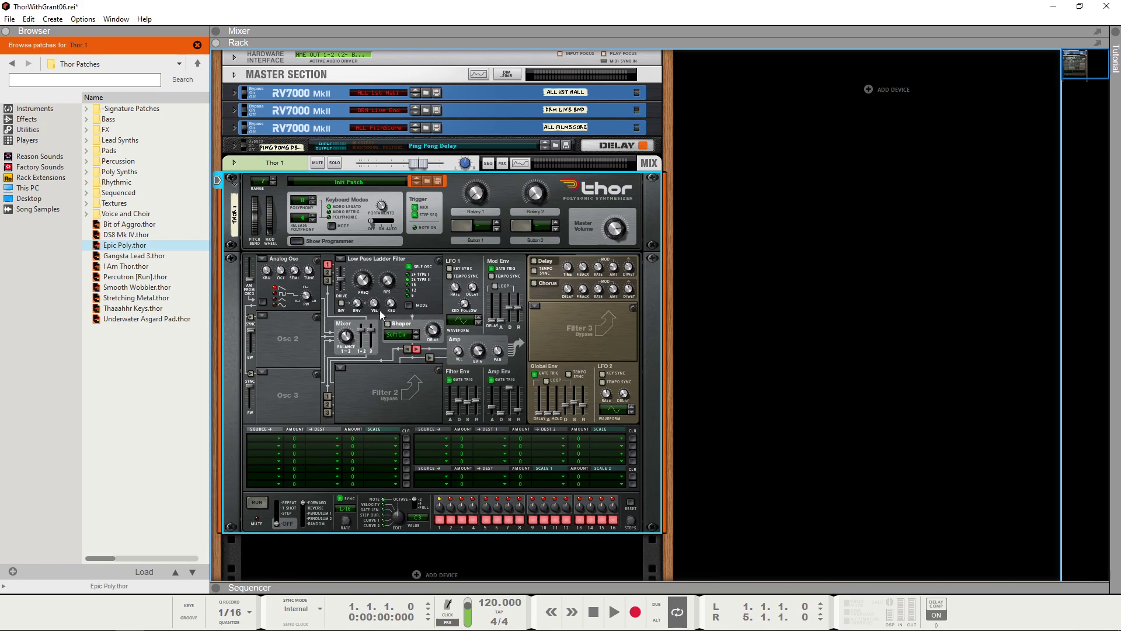
Step: Turn down the velocity amount and the cutoff frequency of Thor's Low Pass Ladder Filter
left_click_drag(374, 305, 384, 339)
mouse_move(364, 283)
left_click_drag(364, 283, 364, 297)
mouse_move(385, 295)
Step: Route the Mod Wheel to Filter 1 Frequency with amount 100 in the first modulation row and try the wheel
left_click(279, 438)
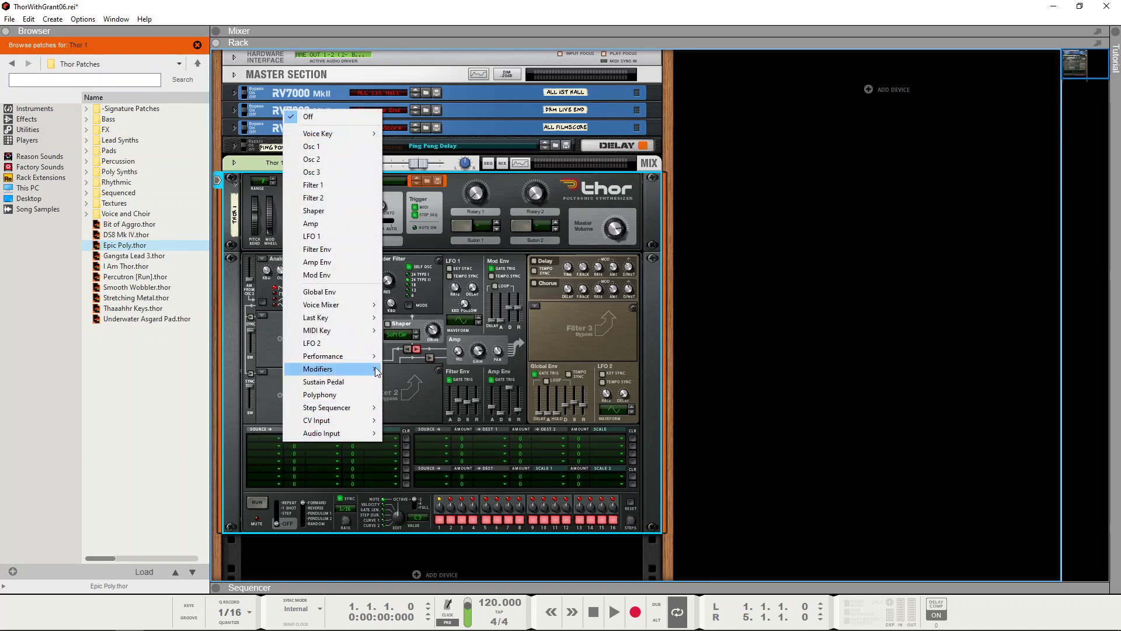
mouse_move(372, 362)
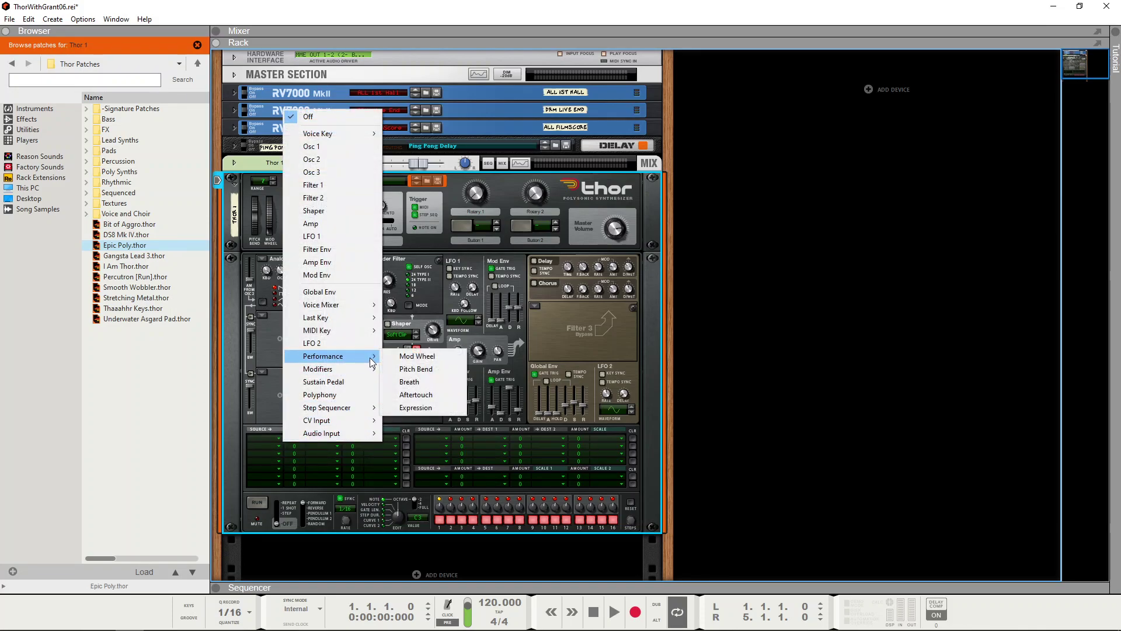
left_click(408, 357)
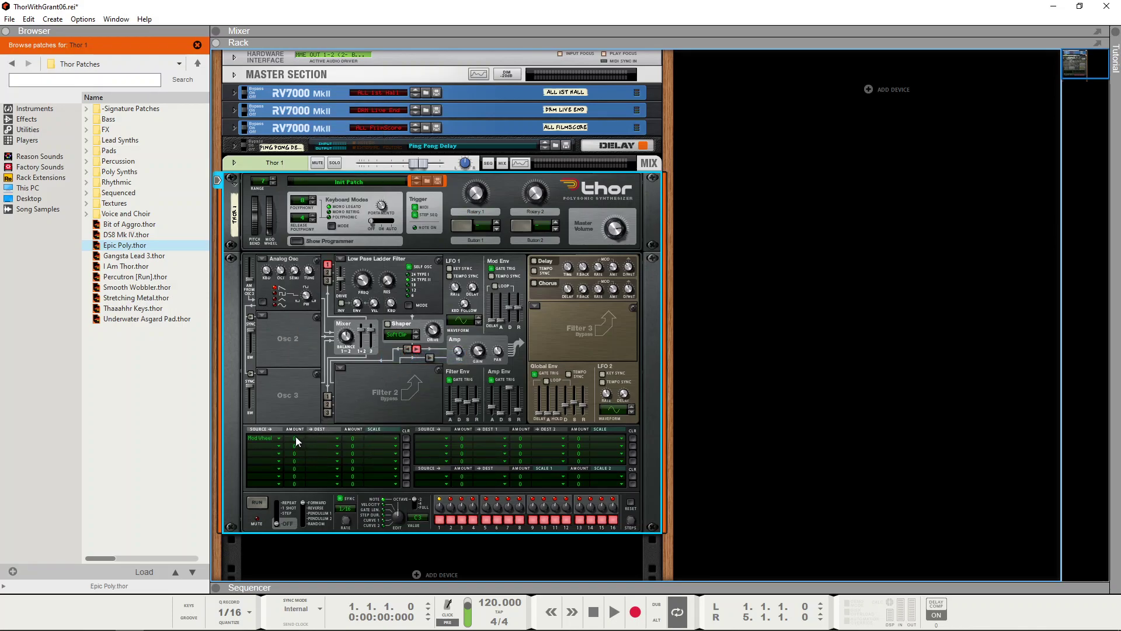
left_click_drag(297, 436, 303, 385)
left_click(335, 439)
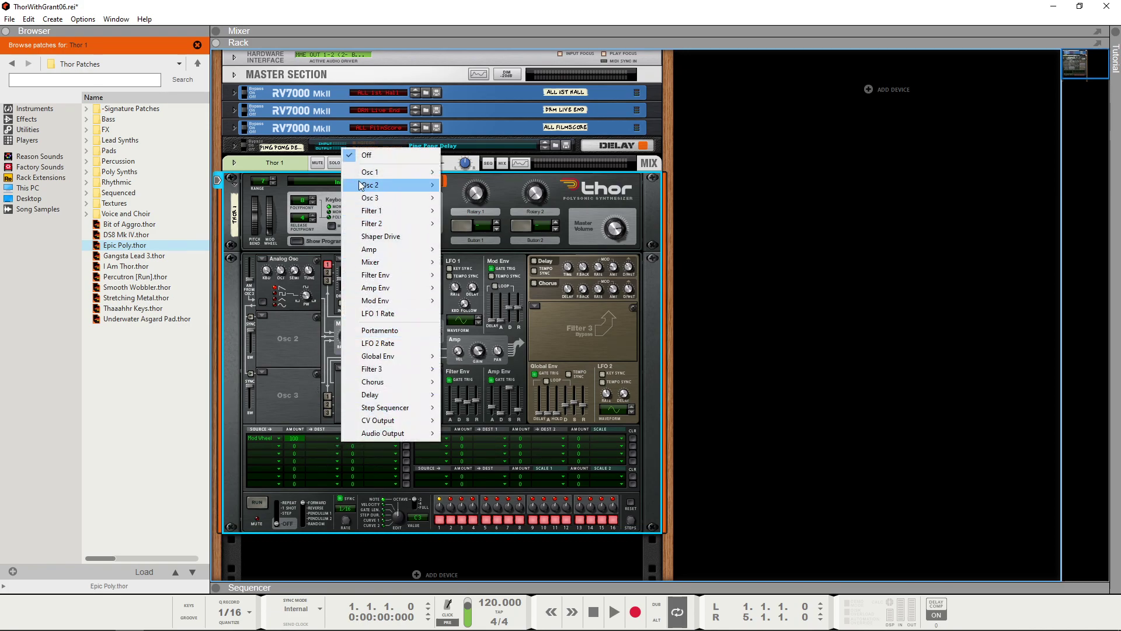
mouse_move(377, 211)
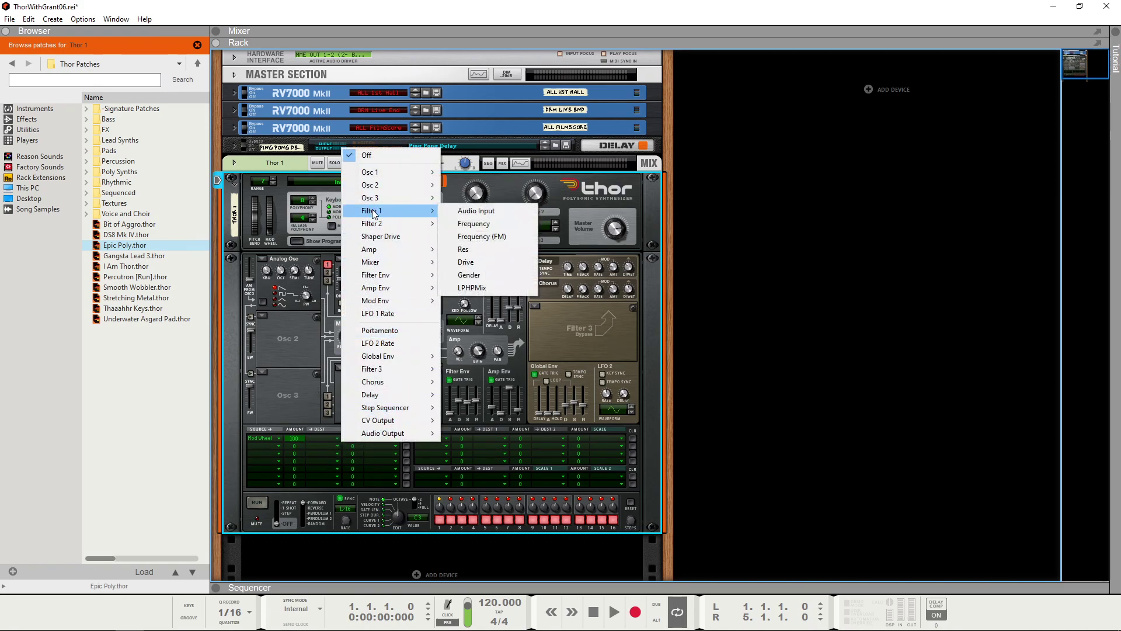
left_click(486, 226)
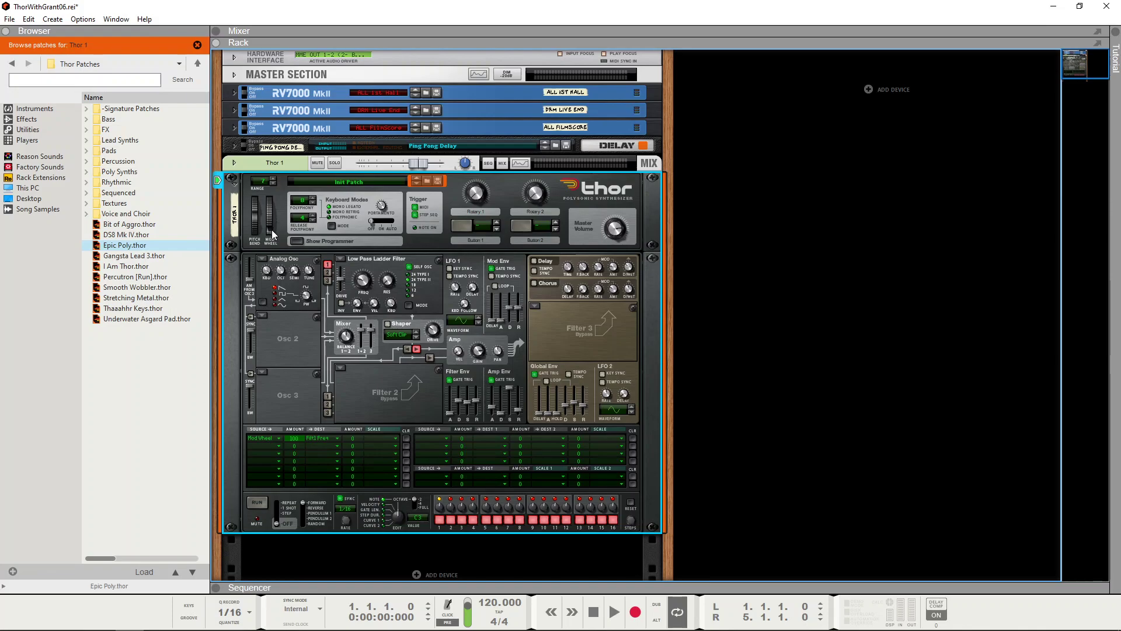
mouse_move(271, 229)
scroll(272, 229, "up", 3)
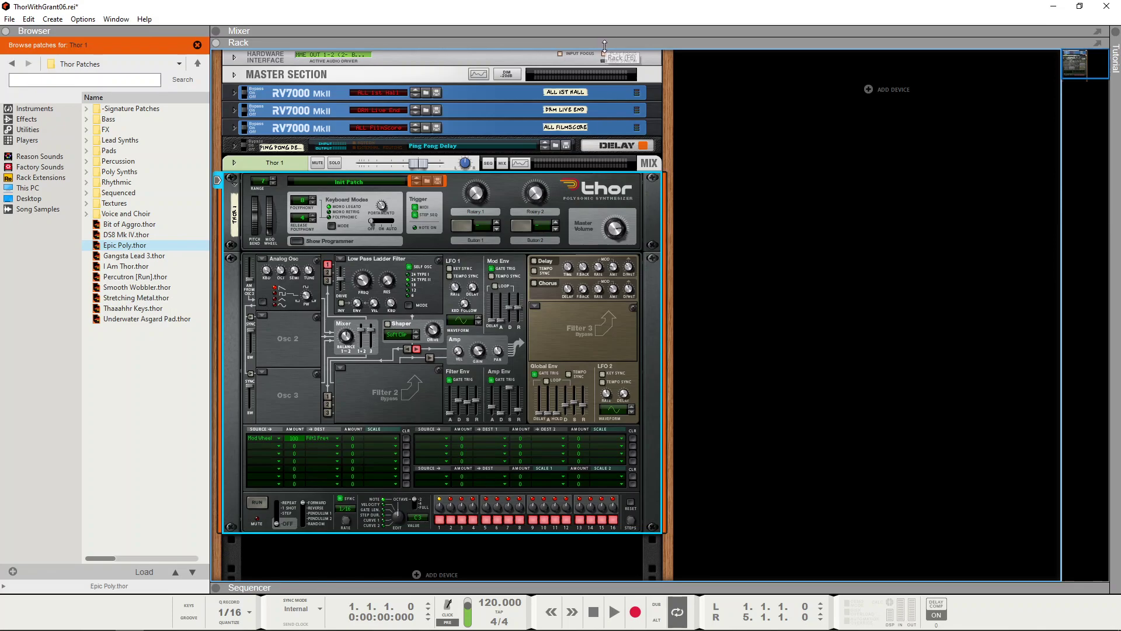
Step: Reveal the mixer and enable send 3 (ALL FilmScore) on the Thor 1 channel
left_click_drag(604, 45, 637, 386)
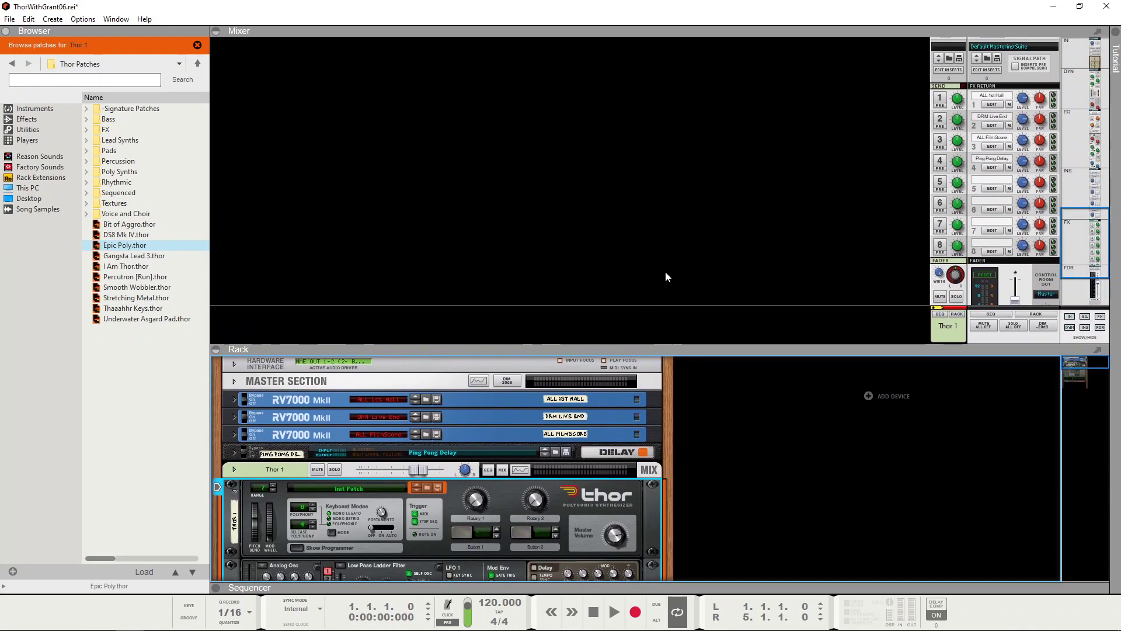
left_click(940, 142)
left_click_drag(708, 344, 733, 115)
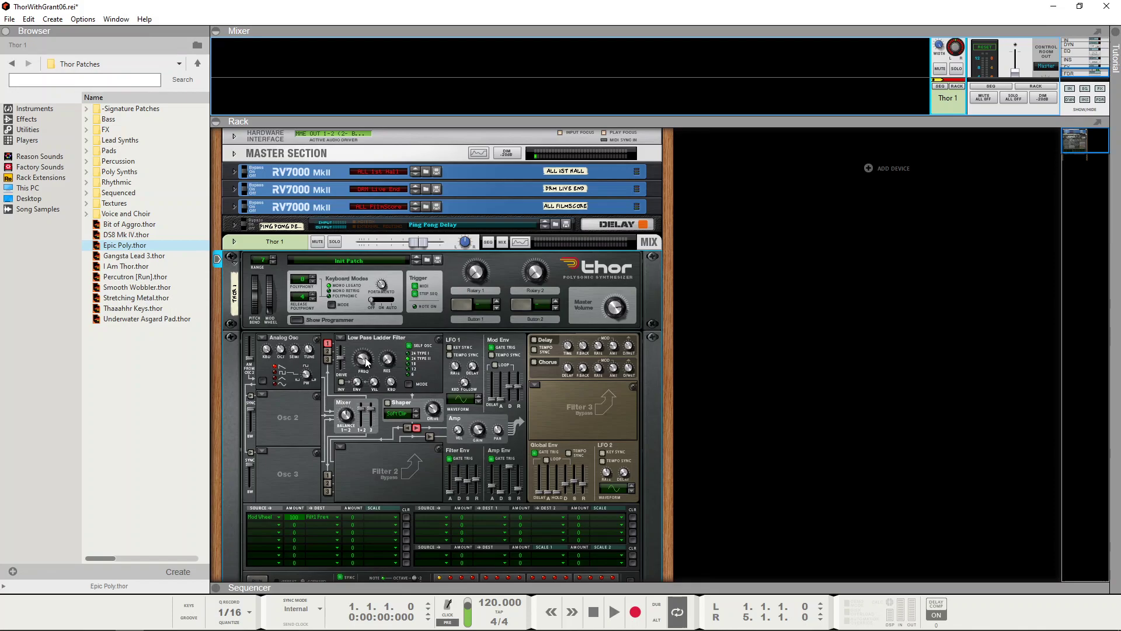
Step: Raise Filter 1's frequency to 21.6 kHz and collapse the mixer so the rack fills the work area
mouse_move(367, 362)
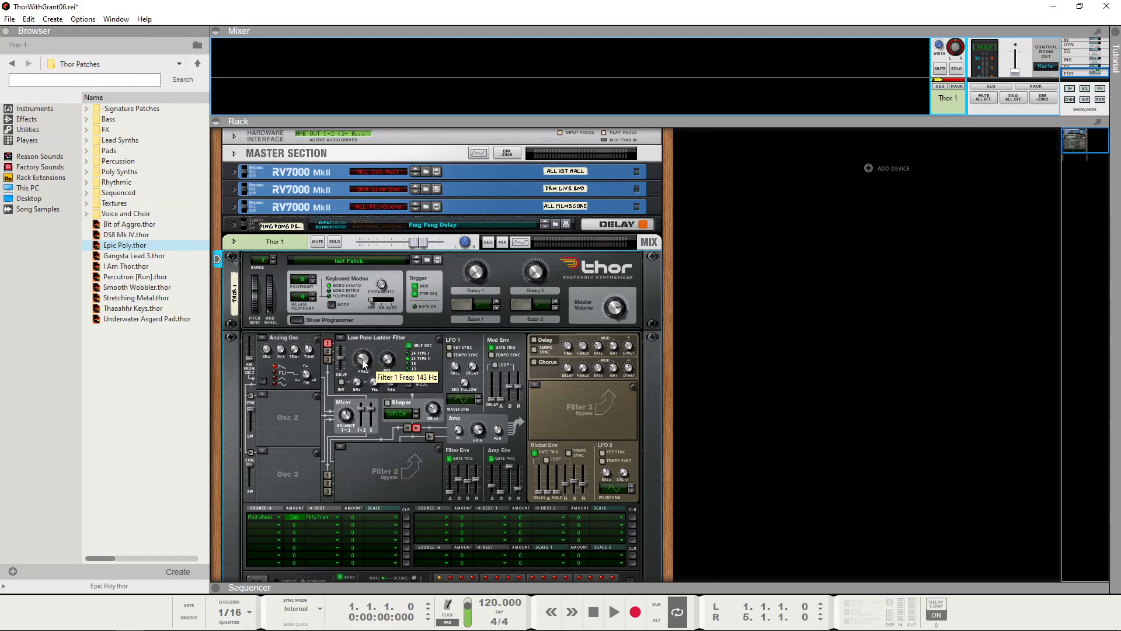
left_click_drag(365, 367, 368, 315)
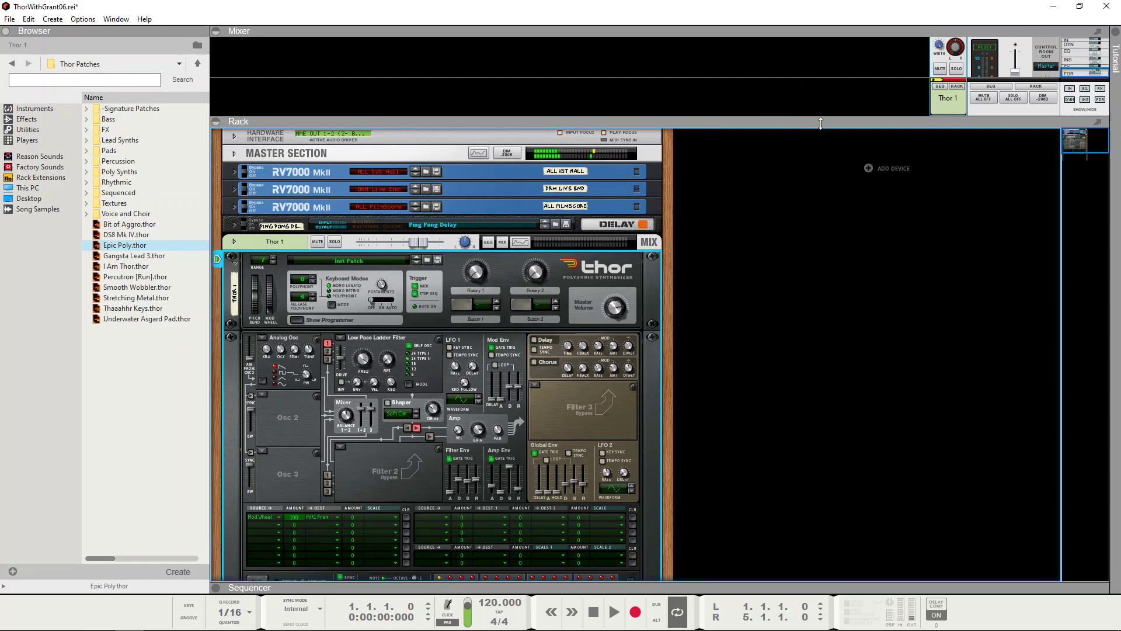
left_click_drag(828, 123, 847, 320)
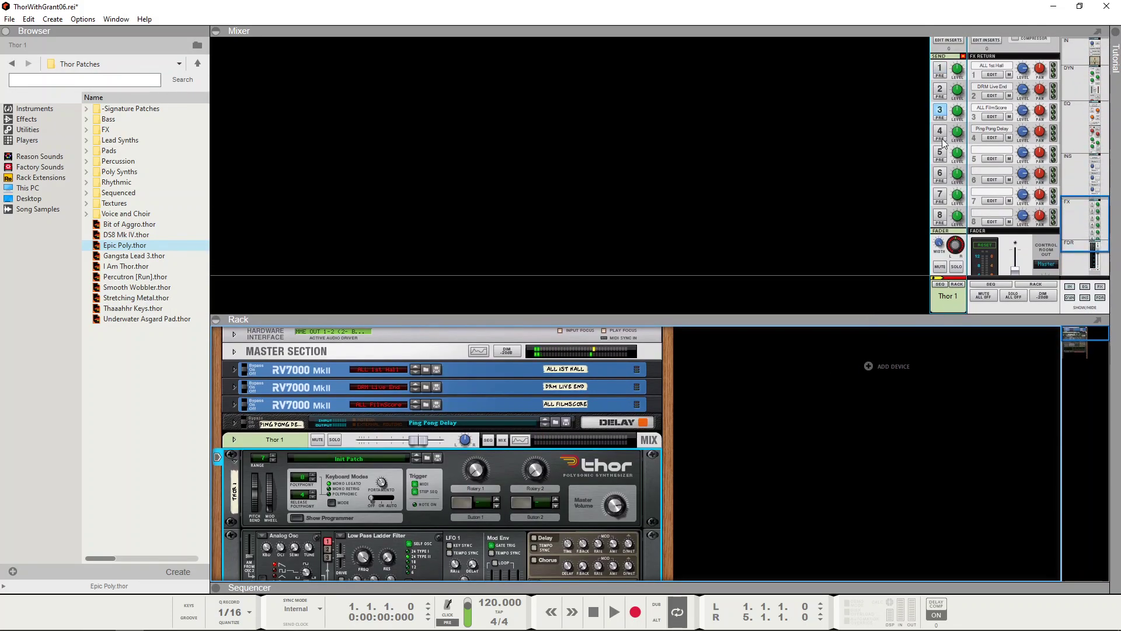
left_click_drag(689, 321, 689, 9)
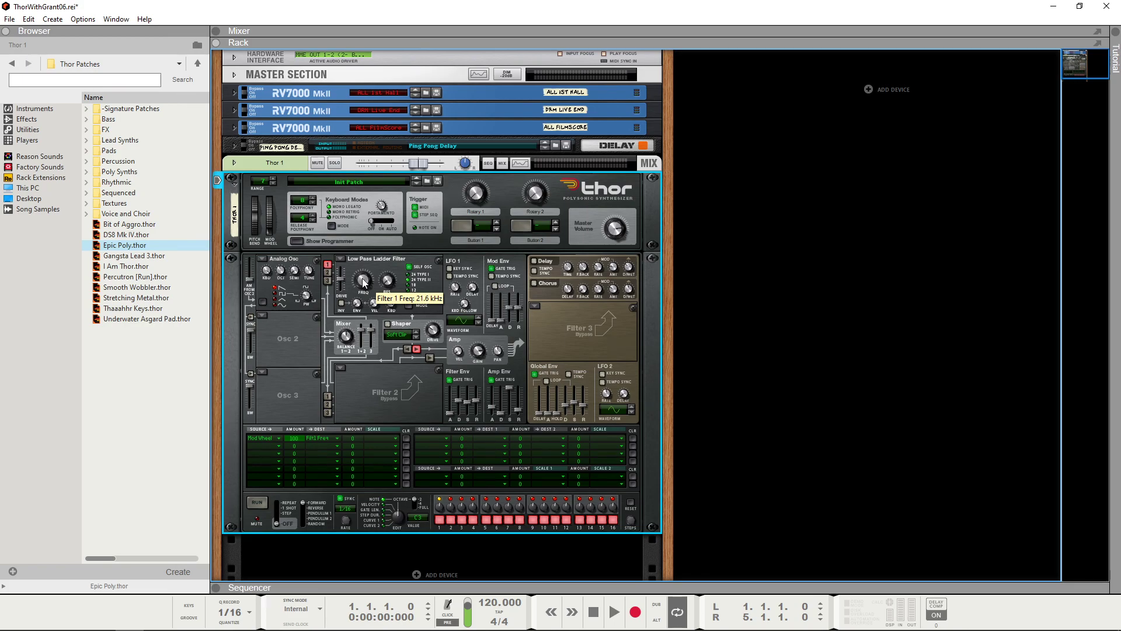
Step: Lower Filter 1's frequency to 71.5 Hz
left_click_drag(362, 278, 358, 308)
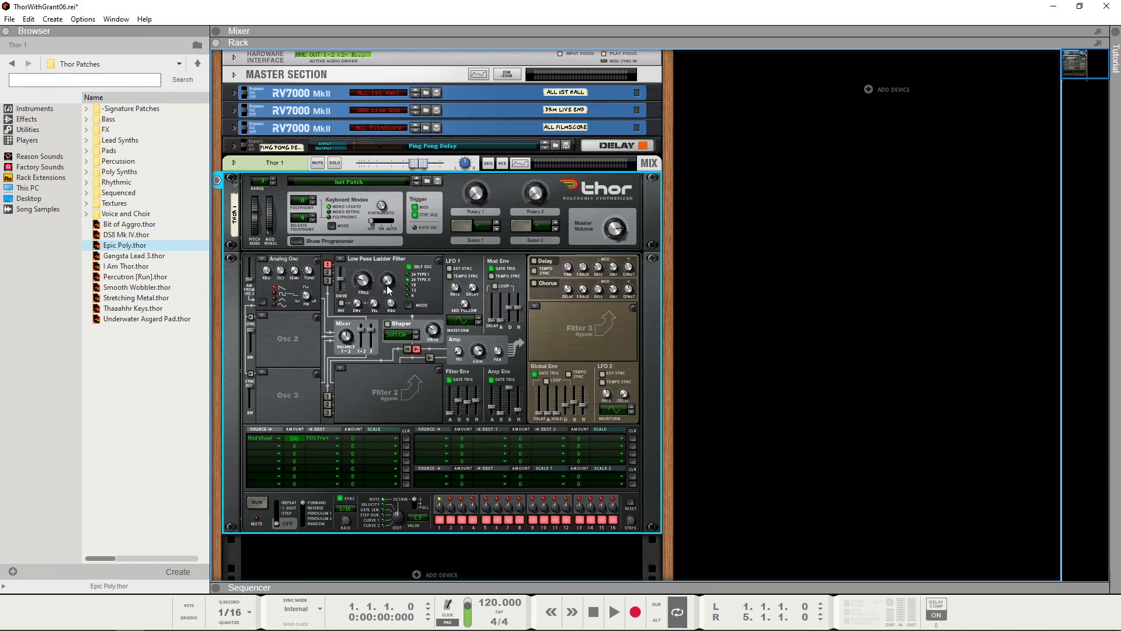
mouse_move(386, 287)
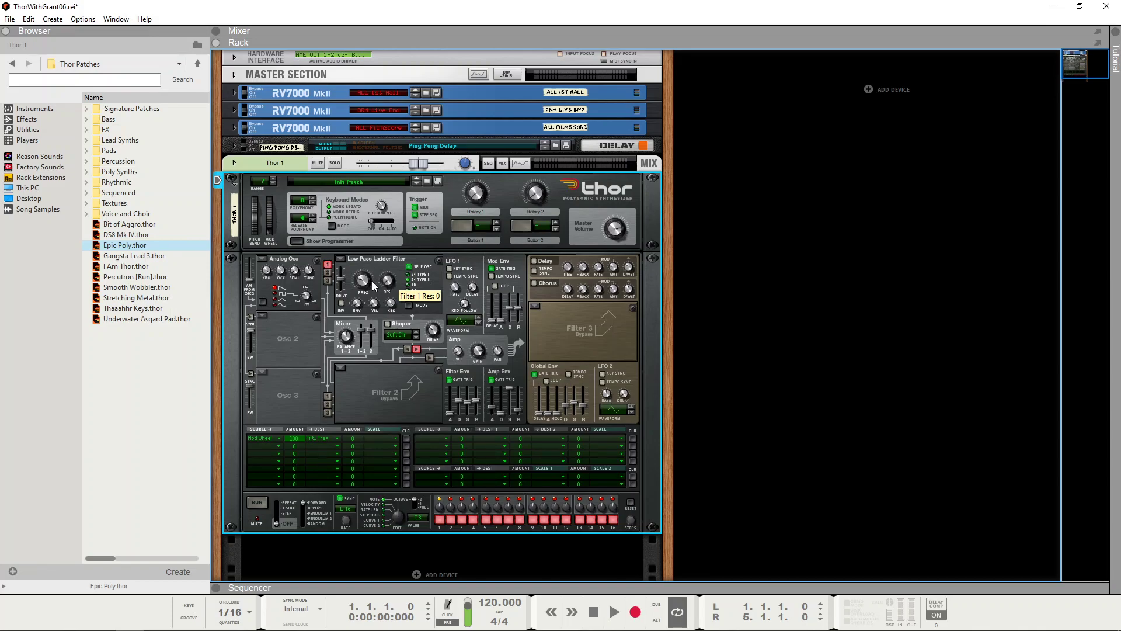
left_click_drag(362, 284, 363, 288)
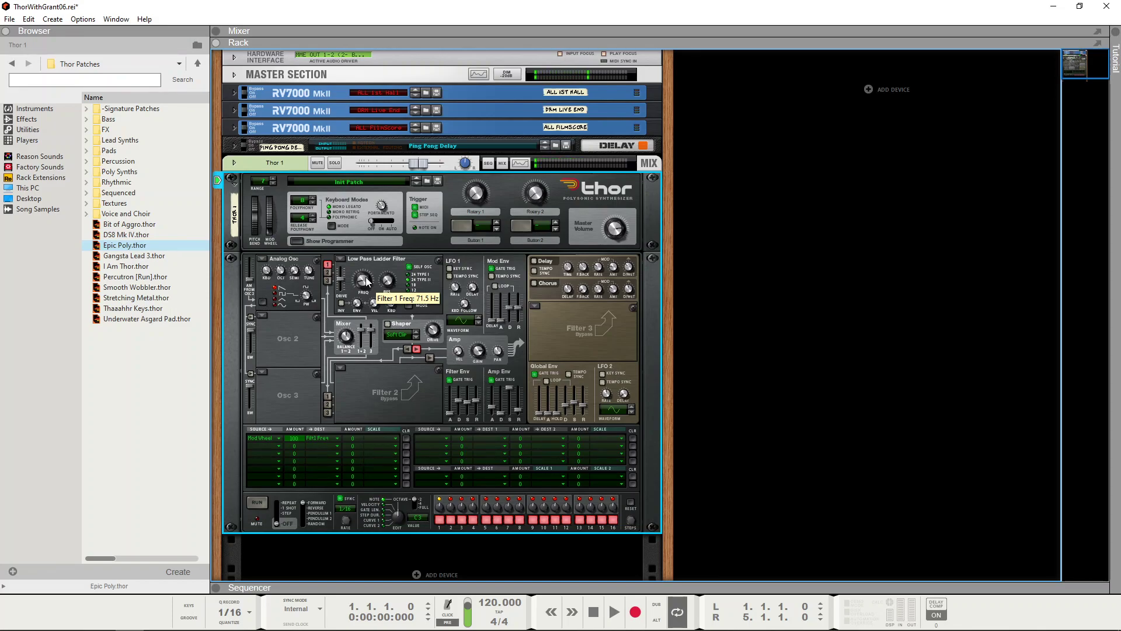
Step: Audition Filter 1's resonance at settings up to 117 and return it to 0
mouse_move(392, 283)
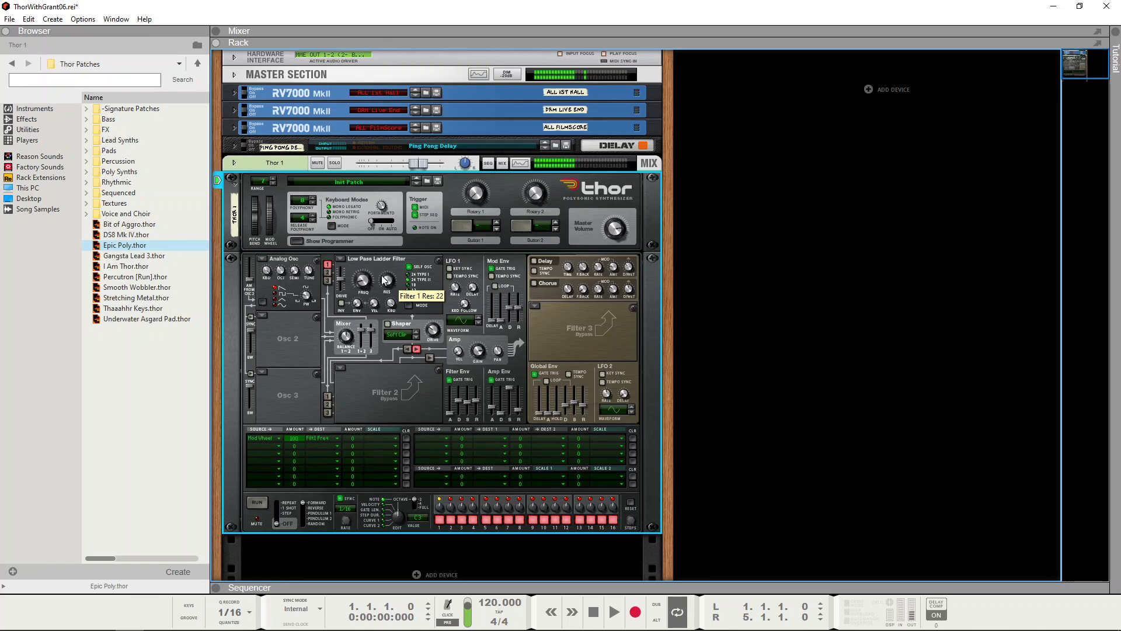
scroll(385, 280, "up", 8)
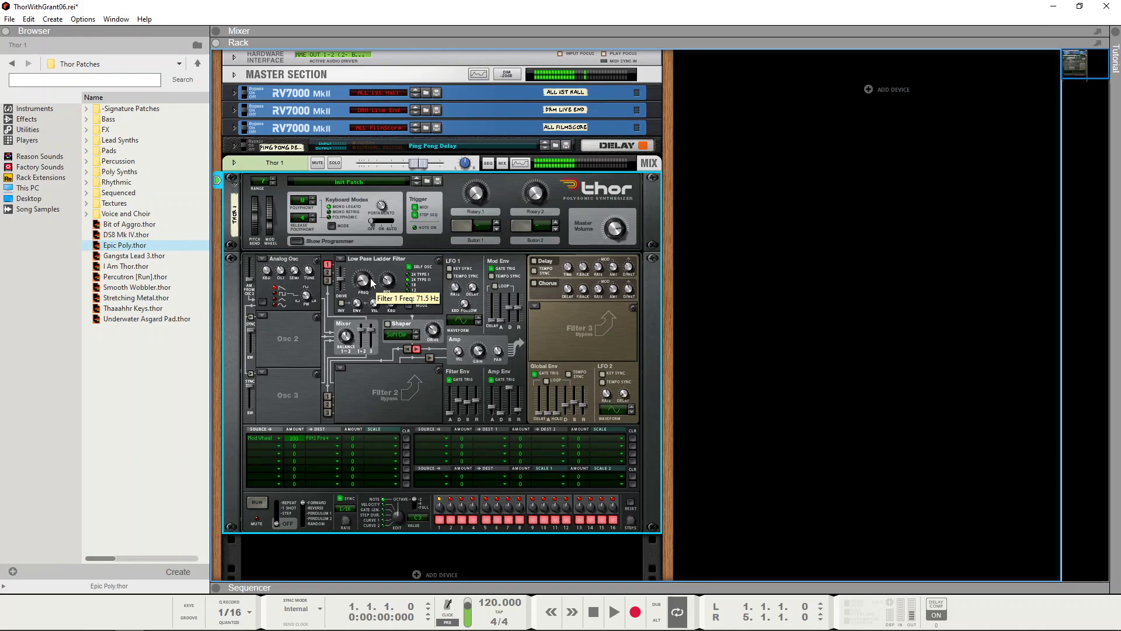
left_click_drag(387, 284, 387, 263)
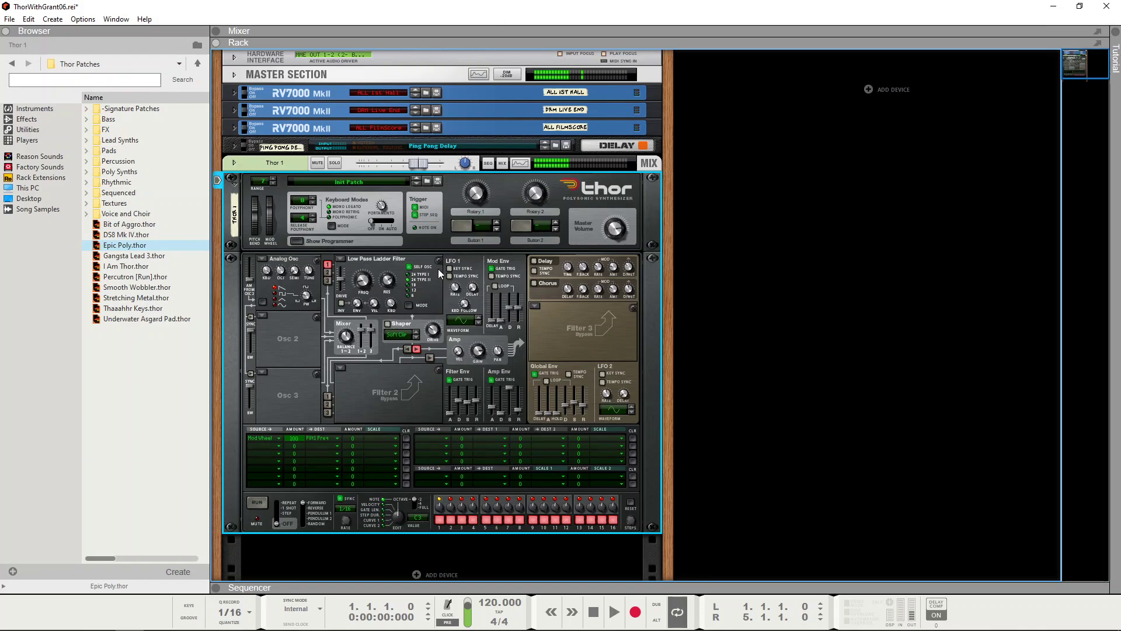
left_click_drag(390, 285, 390, 280)
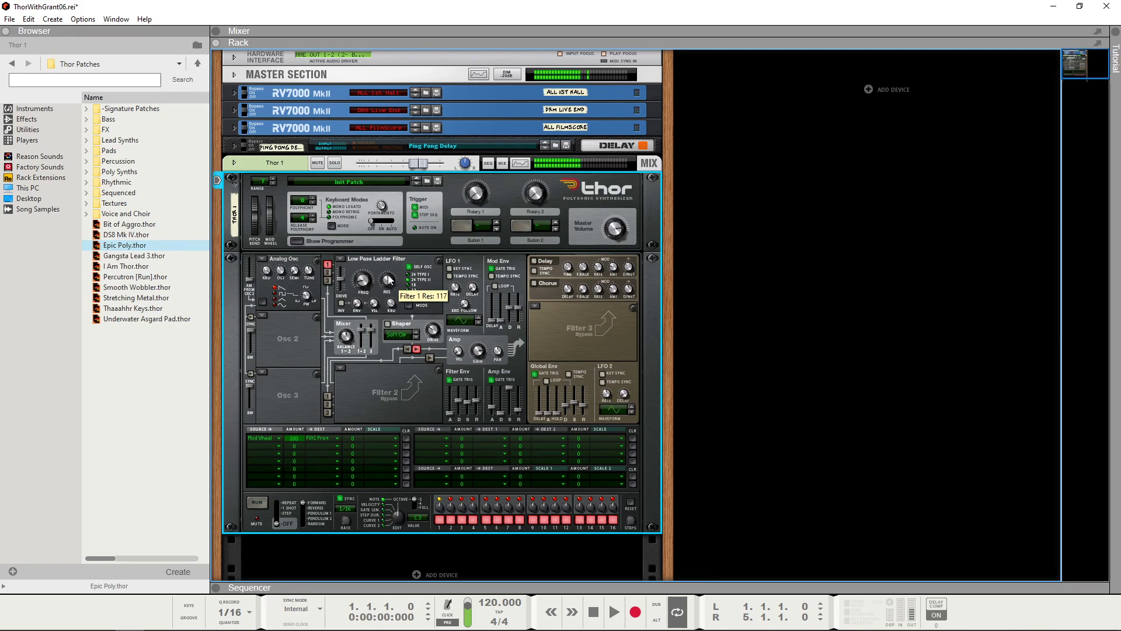
left_click_drag(390, 281, 389, 282)
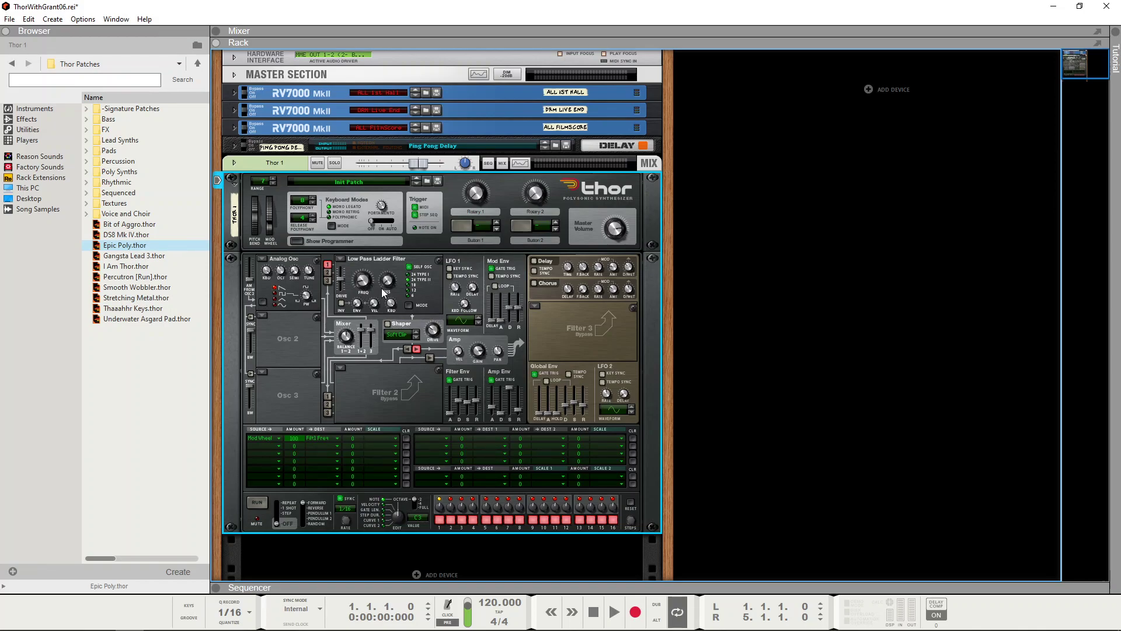
mouse_move(391, 292)
Step: Lengthen the filter envelope's attack with its decay at 11.2 s, and raise Filter 1's envelope amount
mouse_move(369, 306)
mouse_move(451, 415)
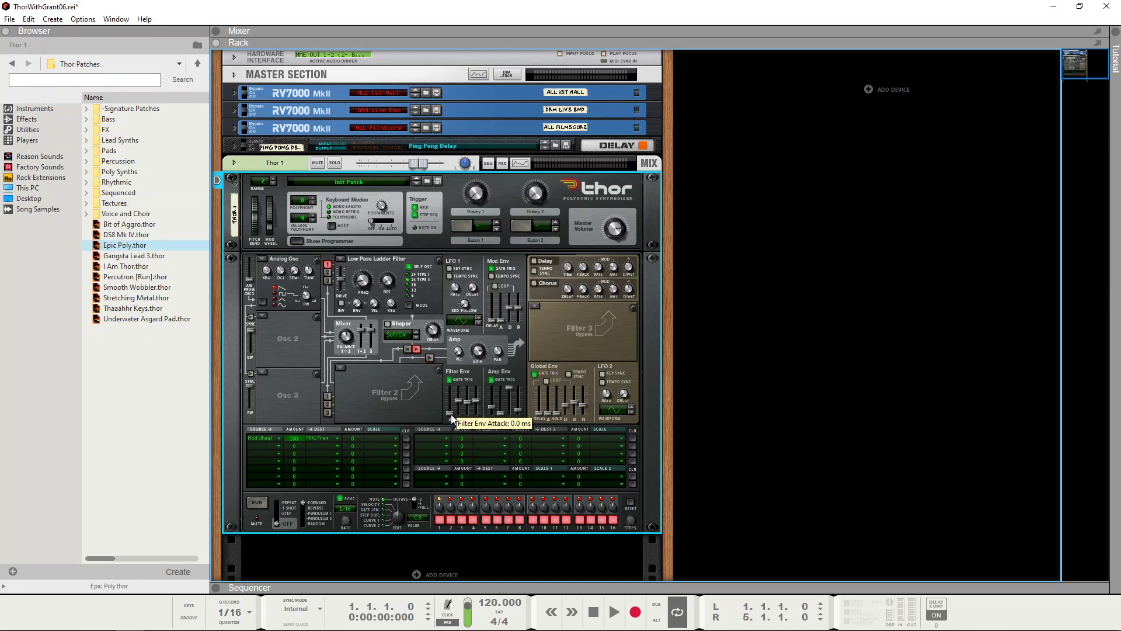
left_click_drag(451, 414, 461, 395)
mouse_move(459, 403)
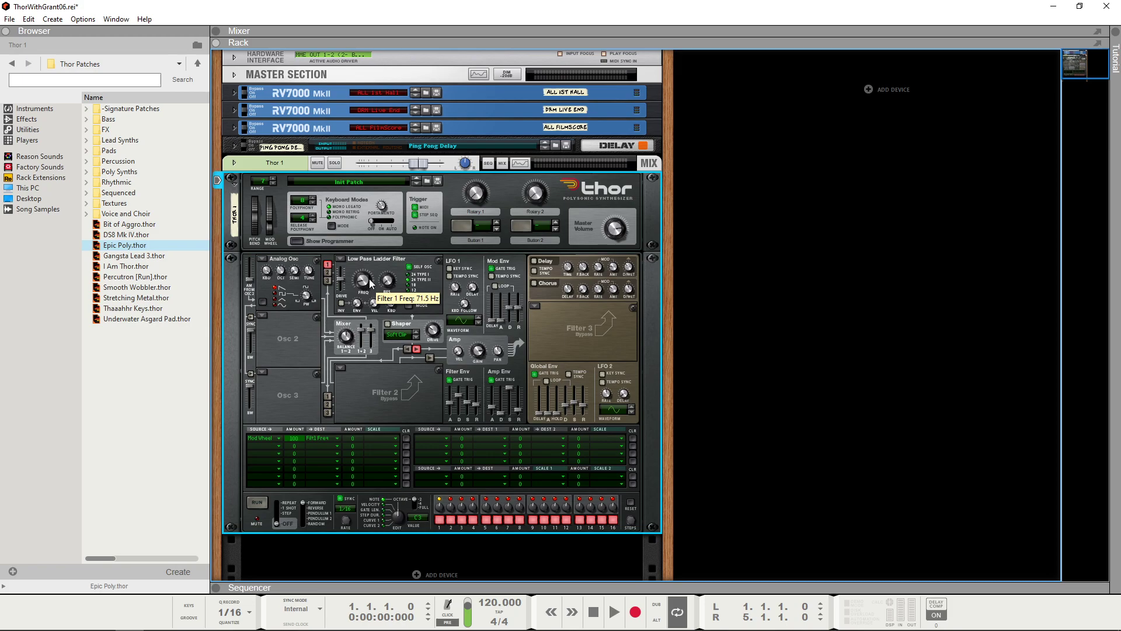
left_click_drag(448, 404, 449, 398)
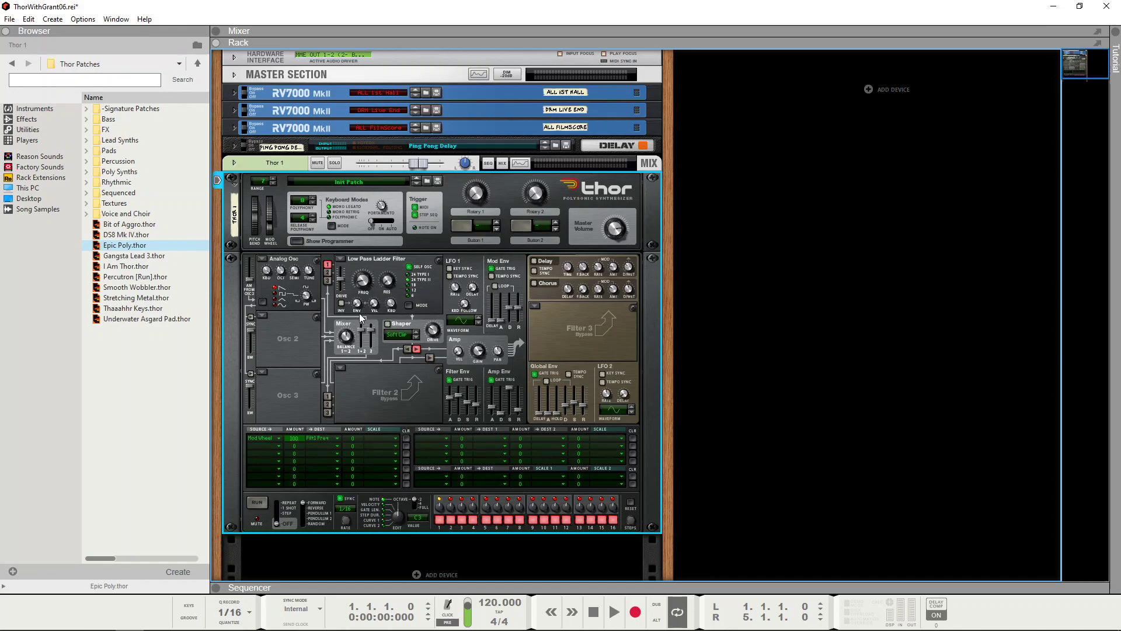
mouse_move(357, 303)
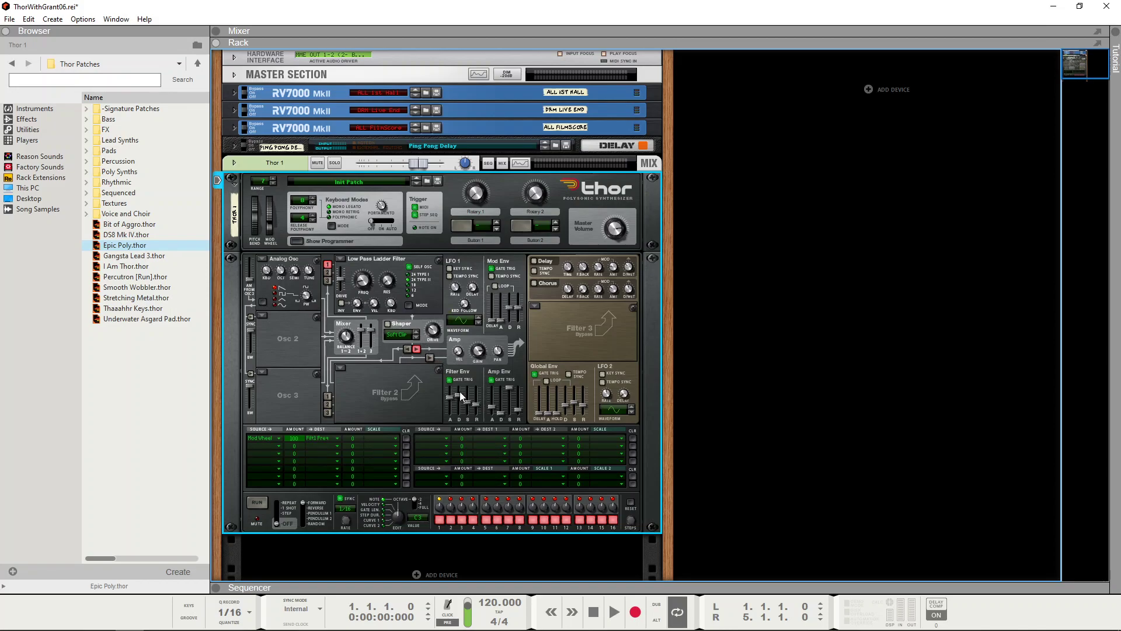
mouse_move(467, 402)
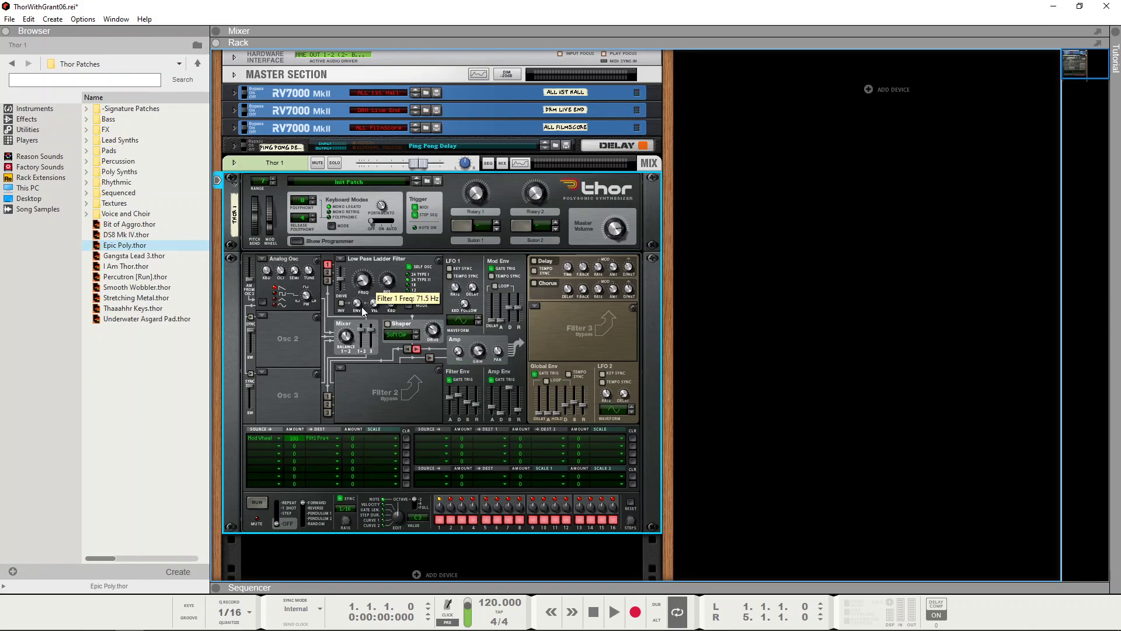
left_click_drag(358, 307, 360, 260)
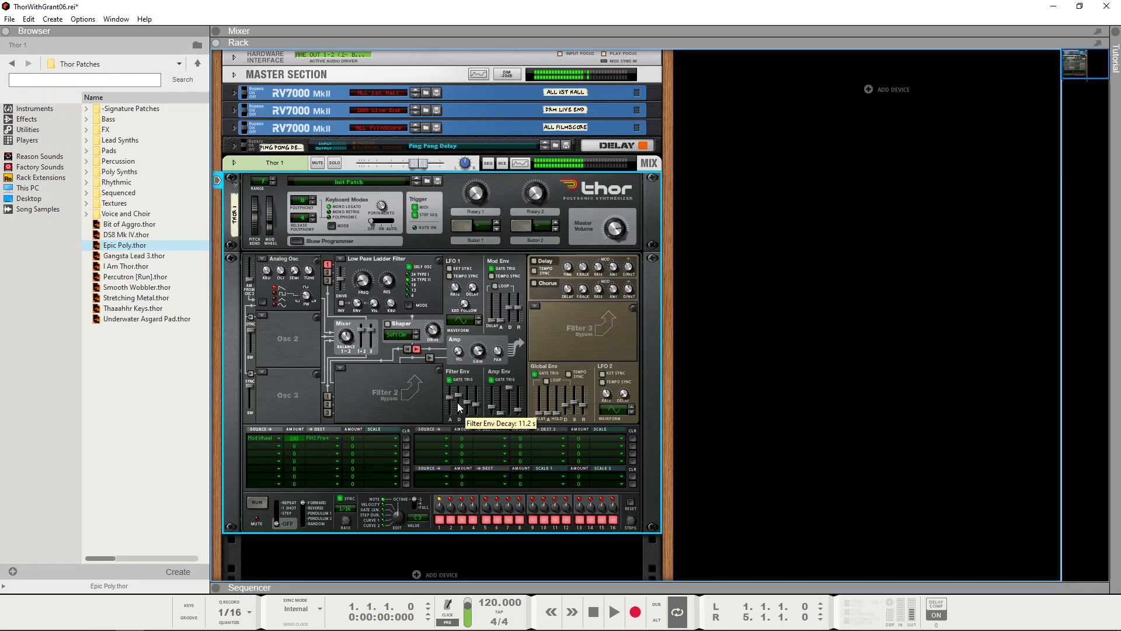
Step: Set the filter envelope's attack to 516 ms and shorten its decay and release
left_click_drag(447, 397, 447, 402)
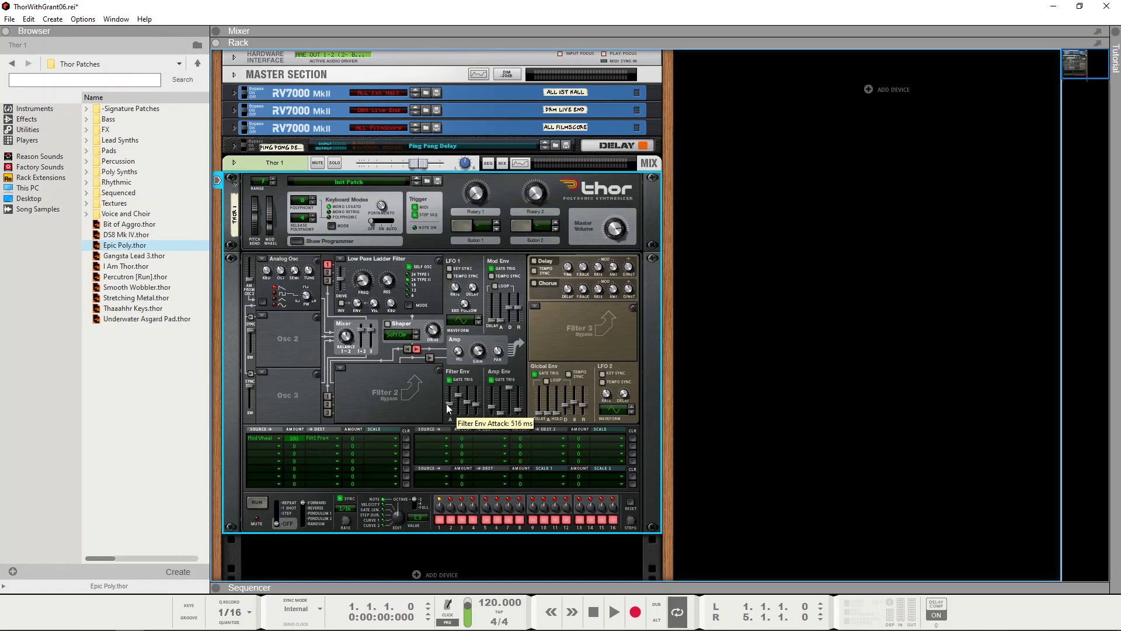
mouse_move(458, 398)
left_click_drag(457, 398, 457, 400)
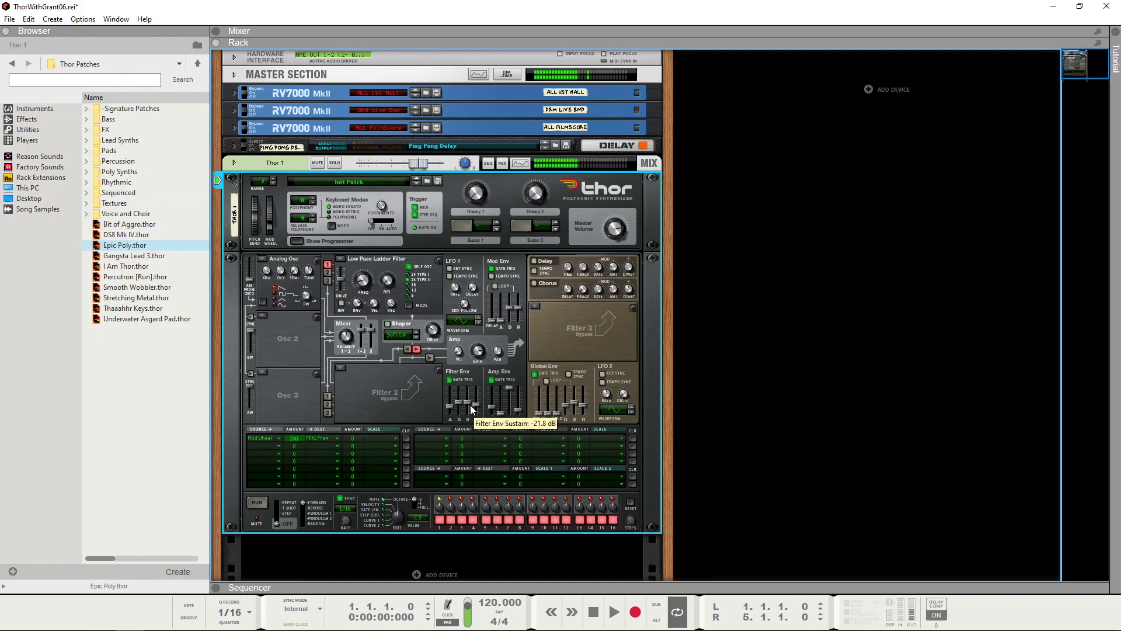
left_click_drag(476, 405, 476, 408)
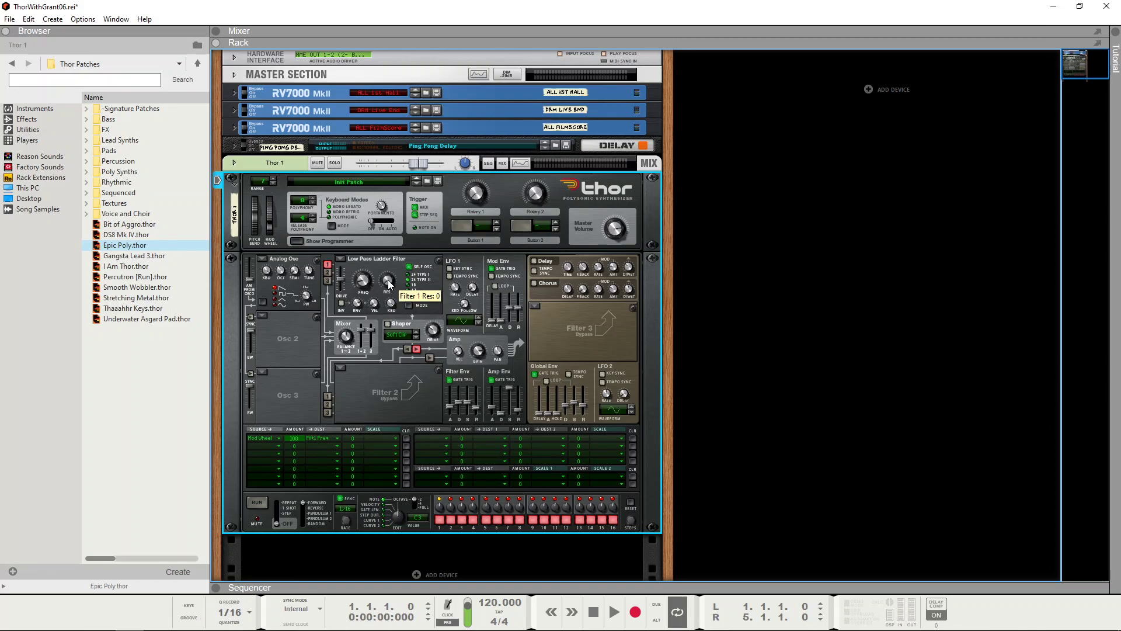
Step: Raise the resonance of Filter 1
left_click_drag(389, 285, 387, 270)
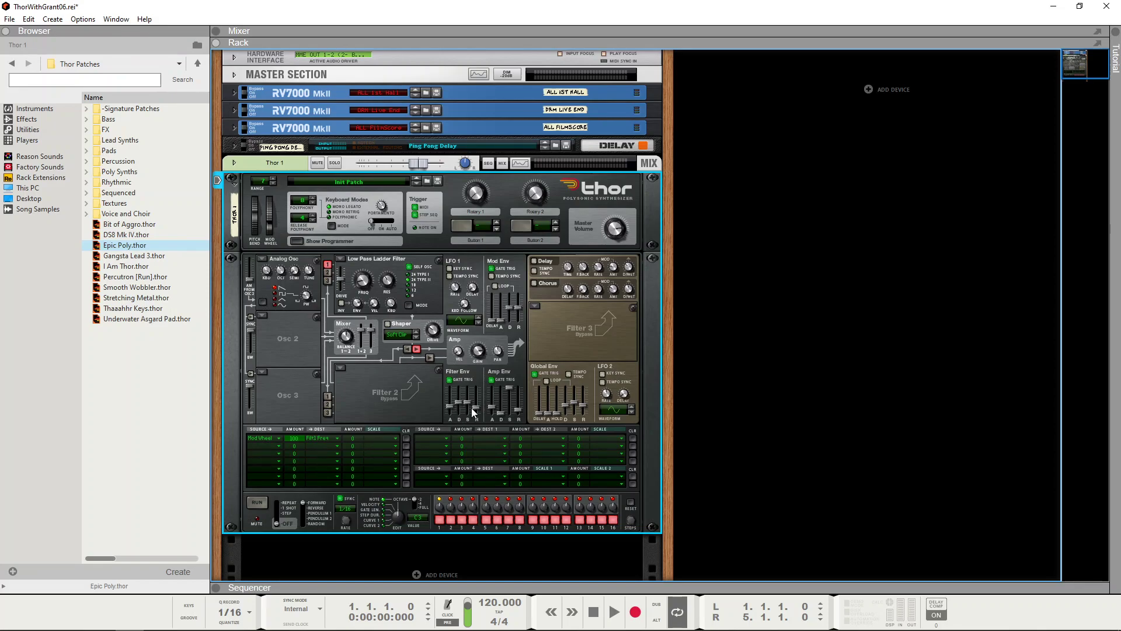
mouse_move(467, 408)
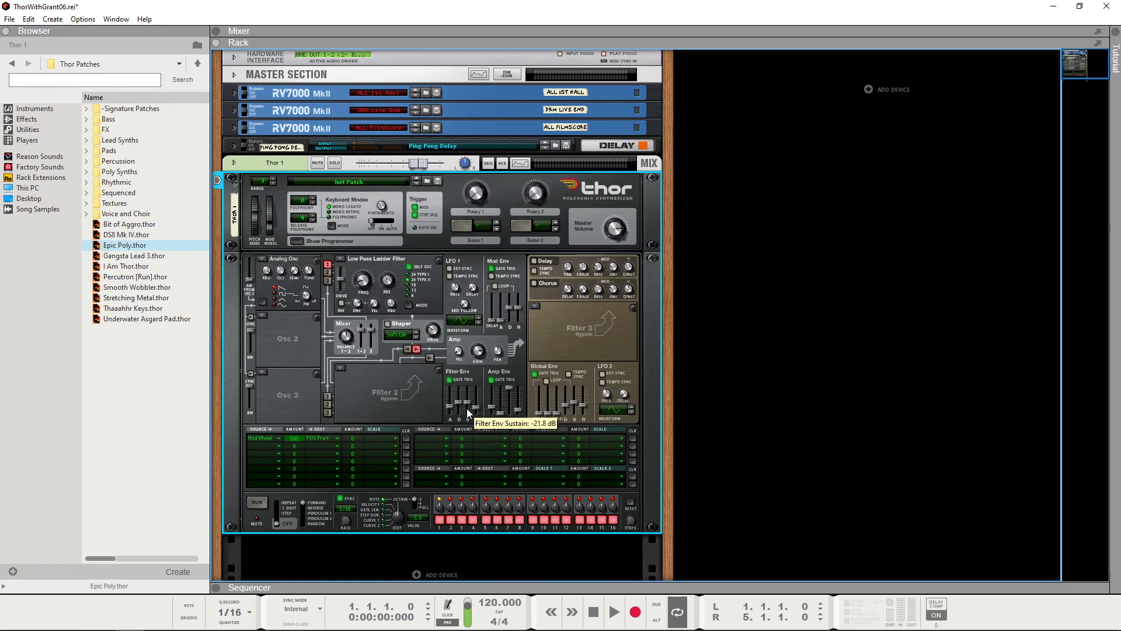